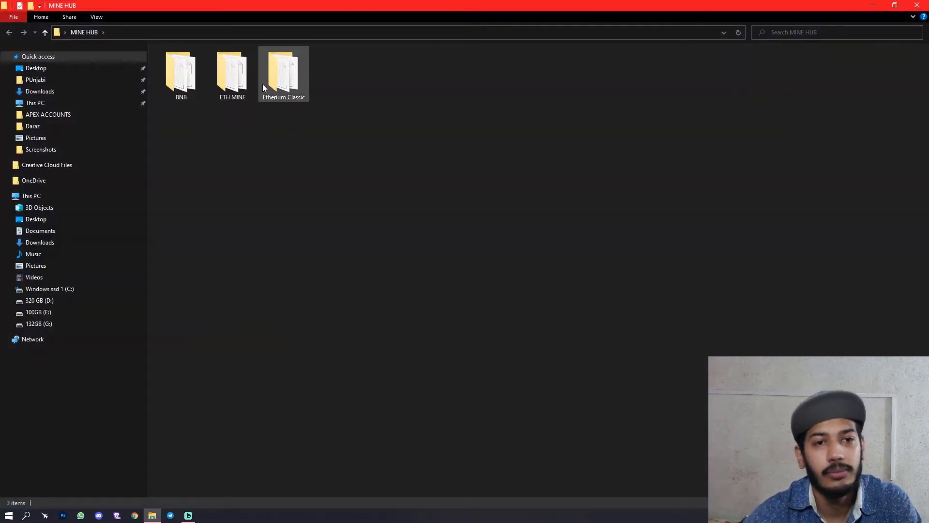
Open config.txt from the Etherium Classic folder in Notepad and position its window beside Explorer.
{"action": "double_click", "coordinate": [262, 83]}
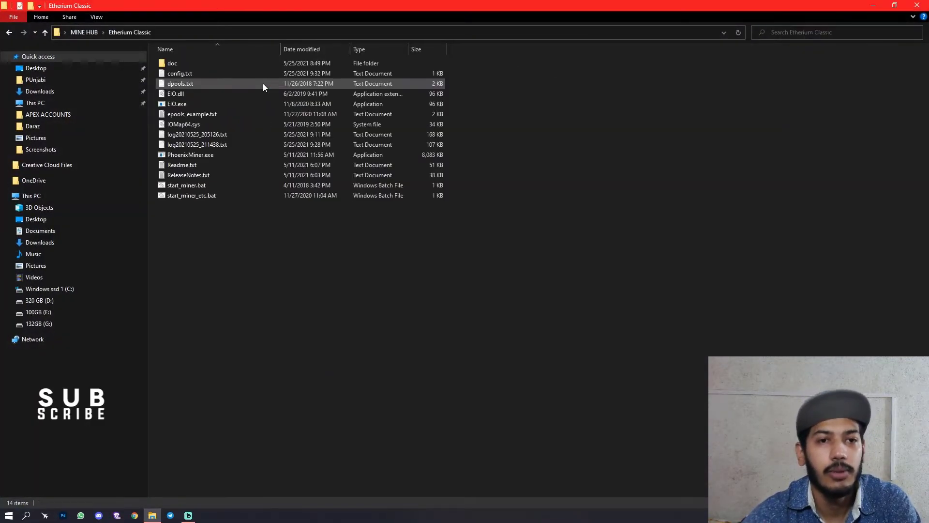
{"action": "double_click", "coordinate": [184, 73]}
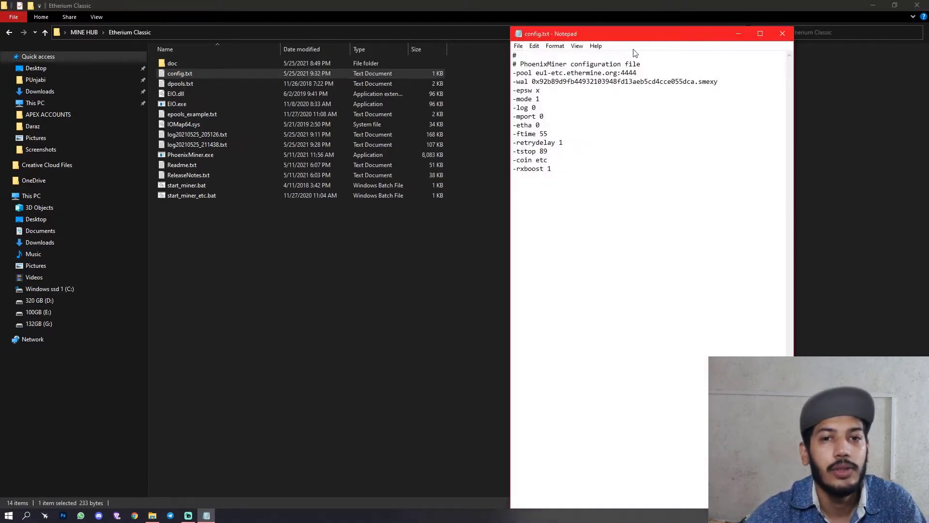
{"action": "left_click_drag", "start_coordinate": [629, 34], "coordinate": [469, 93]}
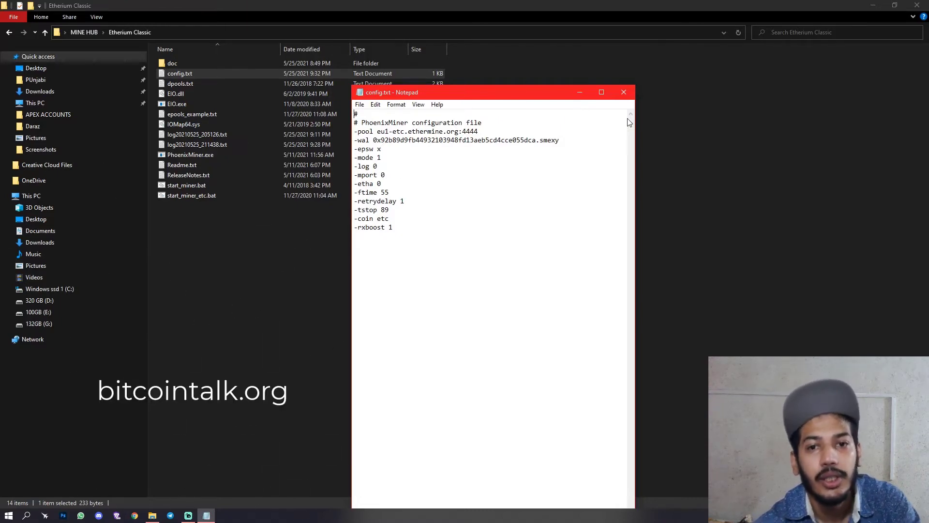
Close the config.txt Notepad window and minimize the Explorer folder window.
{"action": "left_click", "coordinate": [624, 92]}
{"action": "left_click", "coordinate": [153, 514]}
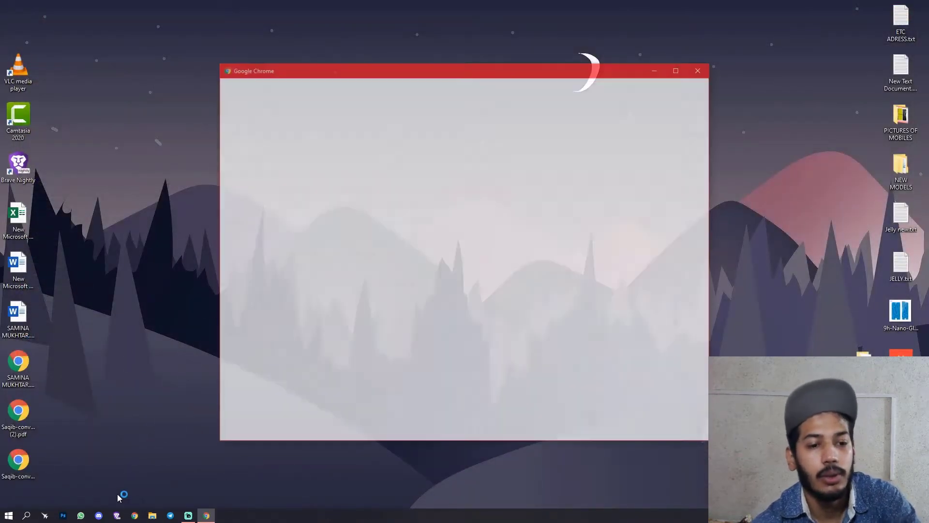
{"action": "scroll", "coordinate": [346, 311], "scroll_direction": "down", "scroll_amount": 2}
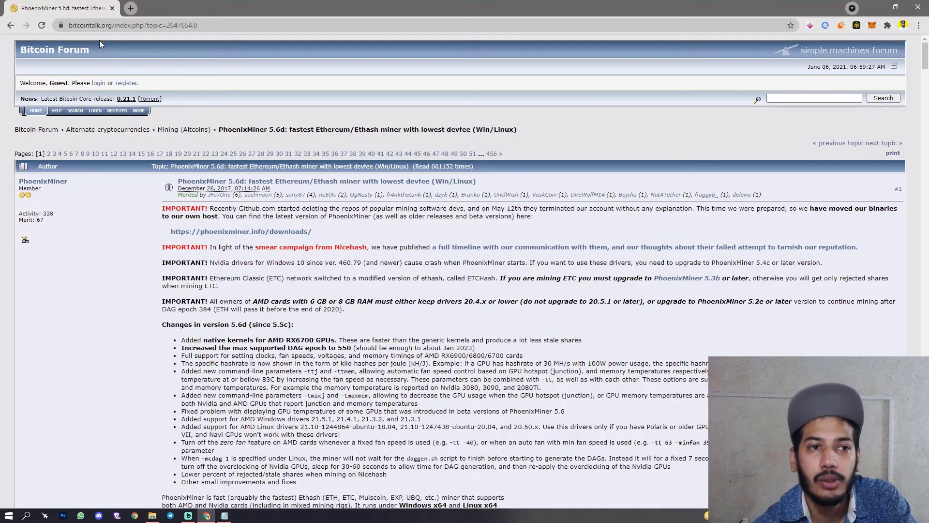
{"action": "left_click_drag", "start_coordinate": [926, 45], "coordinate": [917, 120]}
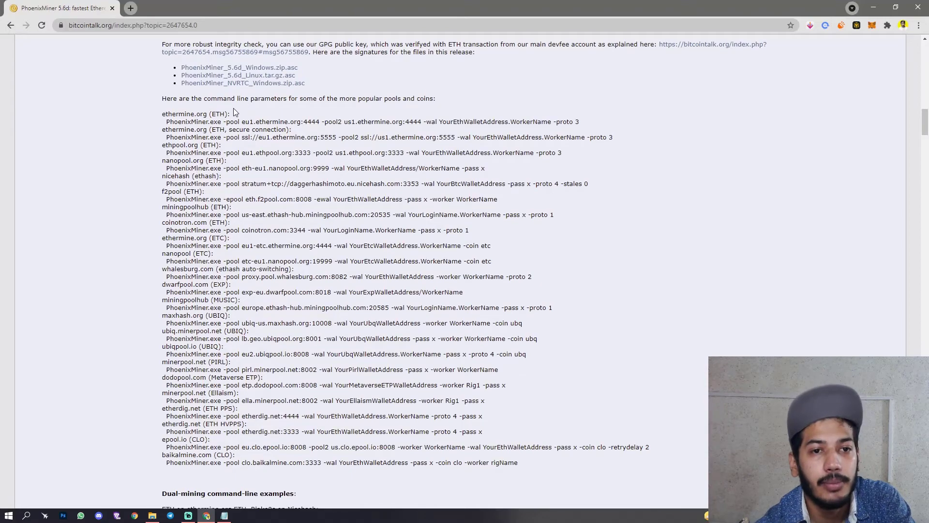
{"action": "left_click_drag", "start_coordinate": [925, 120], "coordinate": [926, 186]}
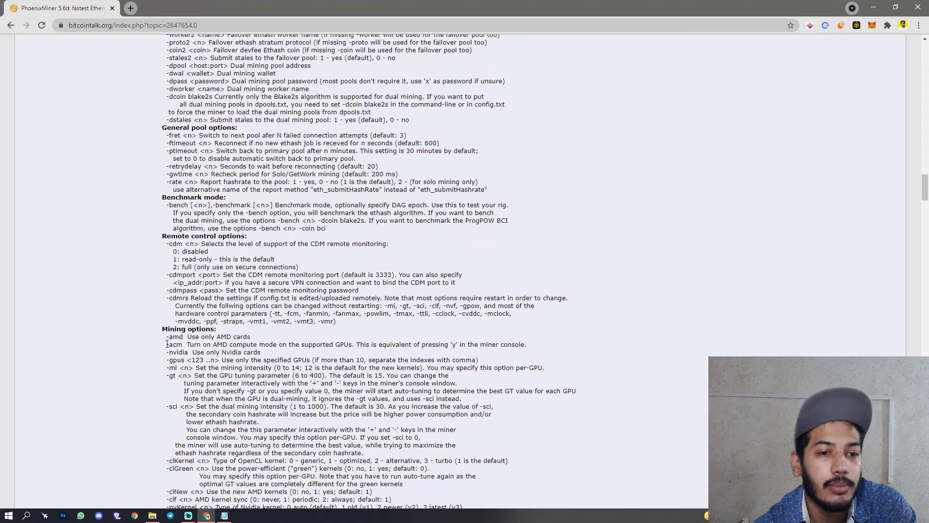
Bring config.txt in Notepad up over the PhoenixMiner options list.
{"action": "left_click", "coordinate": [225, 515]}
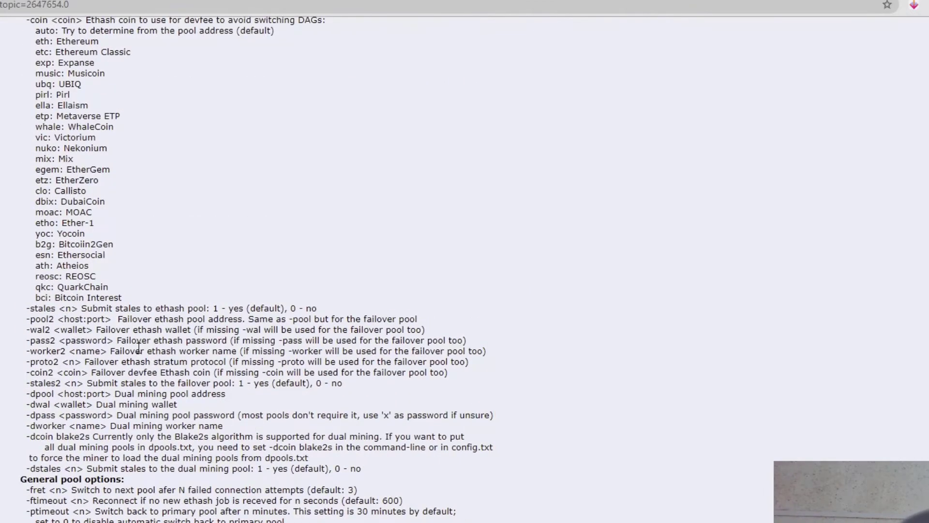
Start an in-page search on the forum thread to find the mport option.
{"action": "key", "text": "ctrl+f"}
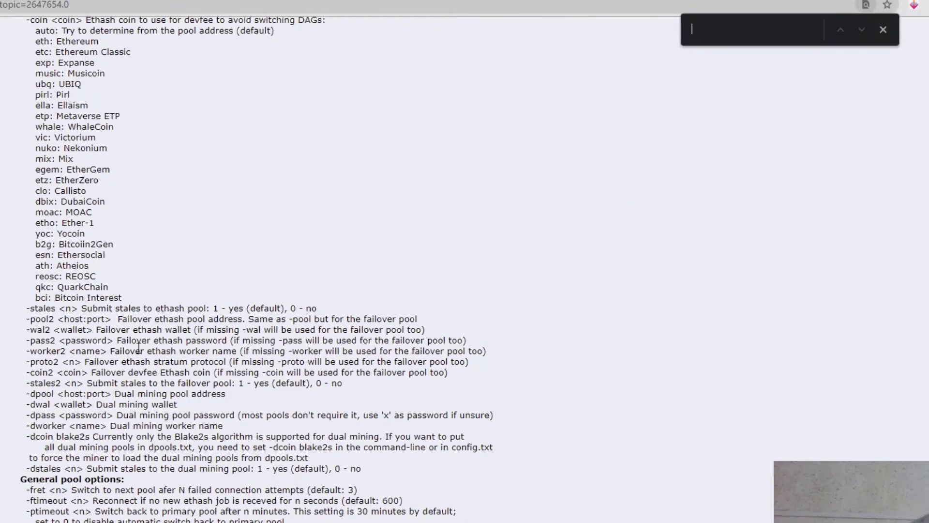
{"action": "type", "text": "mport 0"}
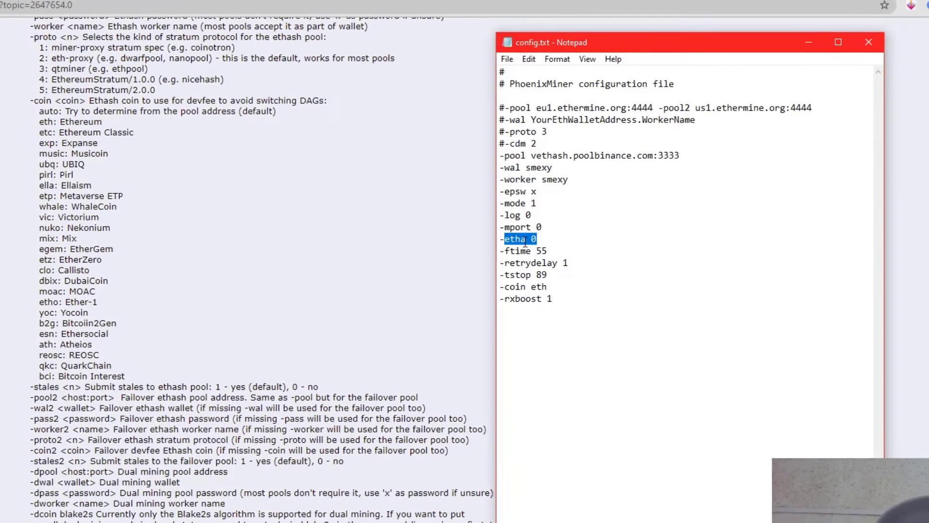
Select the -etha 0 line, then add a new line after -rxboost 1 for -bench.
{"action": "left_click", "coordinate": [536, 198]}
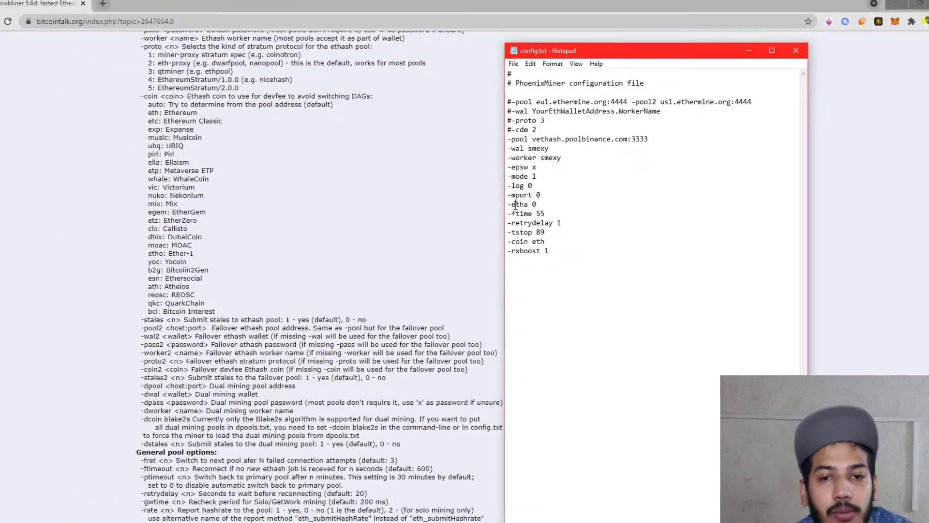
{"action": "left_click_drag", "start_coordinate": [535, 198], "coordinate": [484, 199]}
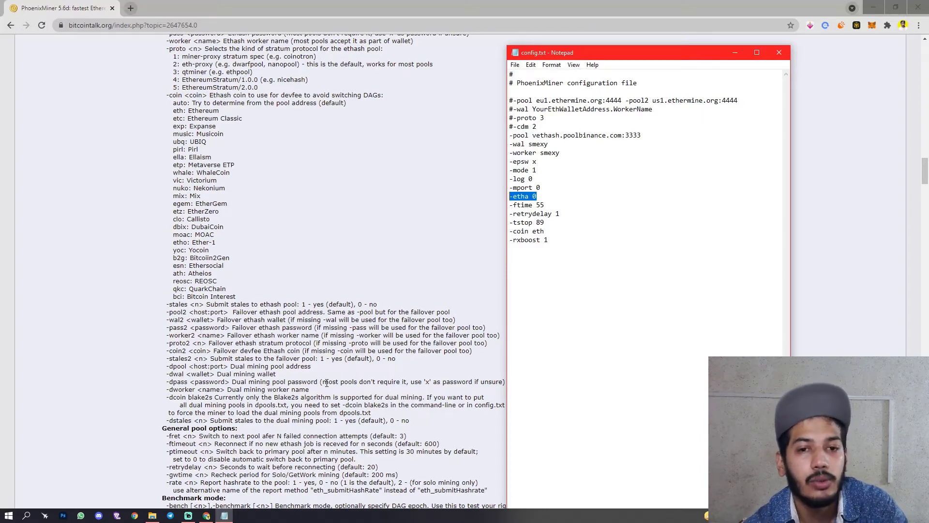
{"action": "left_click", "coordinate": [633, 253]}
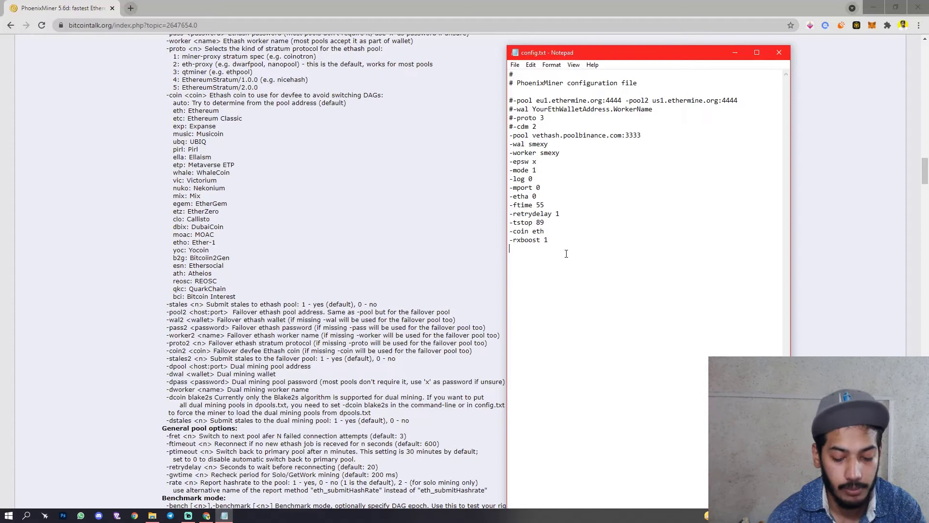
{"action": "key", "text": "Return"}
{"action": "type", "text": "-bench"}
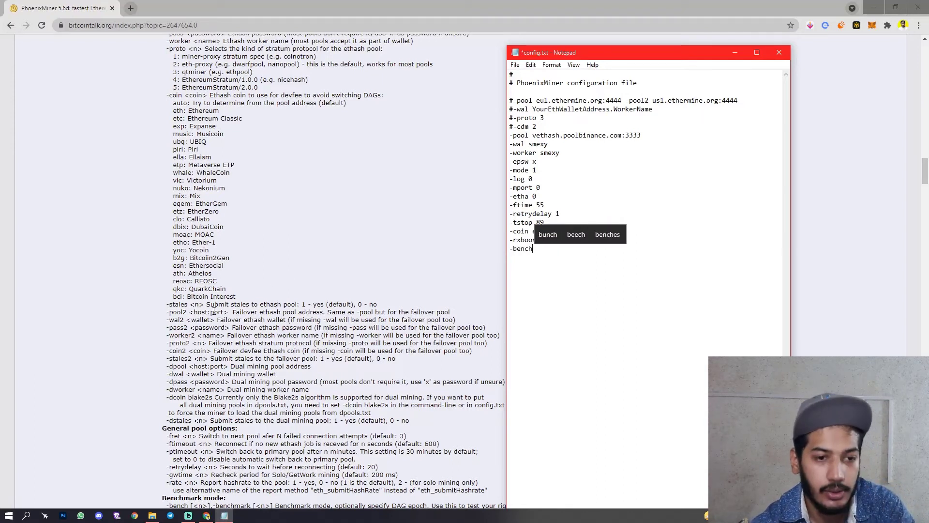
{"action": "left_click_drag", "start_coordinate": [925, 169], "coordinate": [925, 217]}
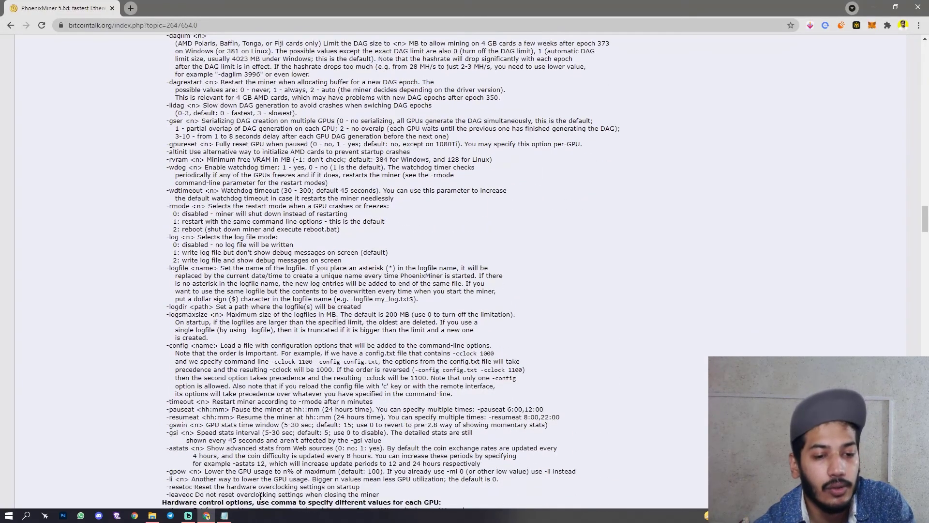
Bring the unsaved config.txt with its -bench line in front of Chrome.
{"action": "left_click", "coordinate": [224, 516]}
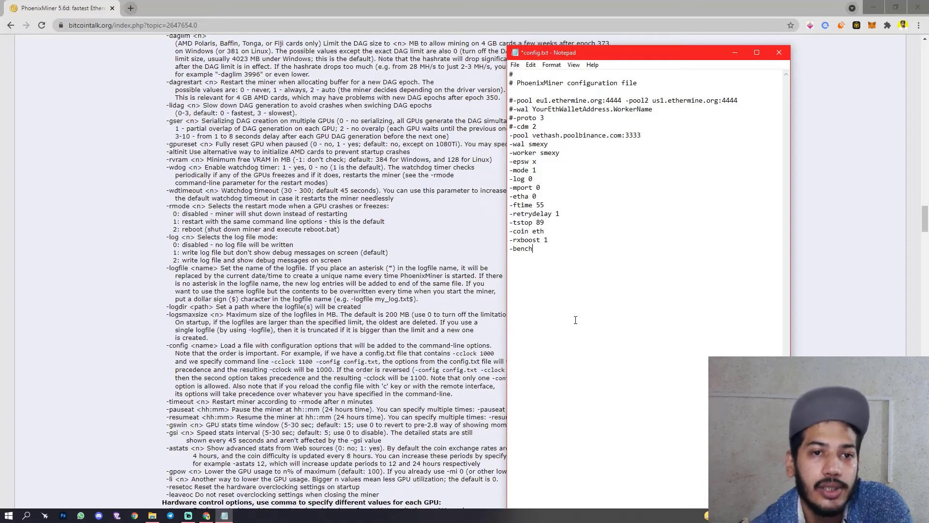
{"action": "left_click_drag", "start_coordinate": [925, 218], "coordinate": [919, 87]}
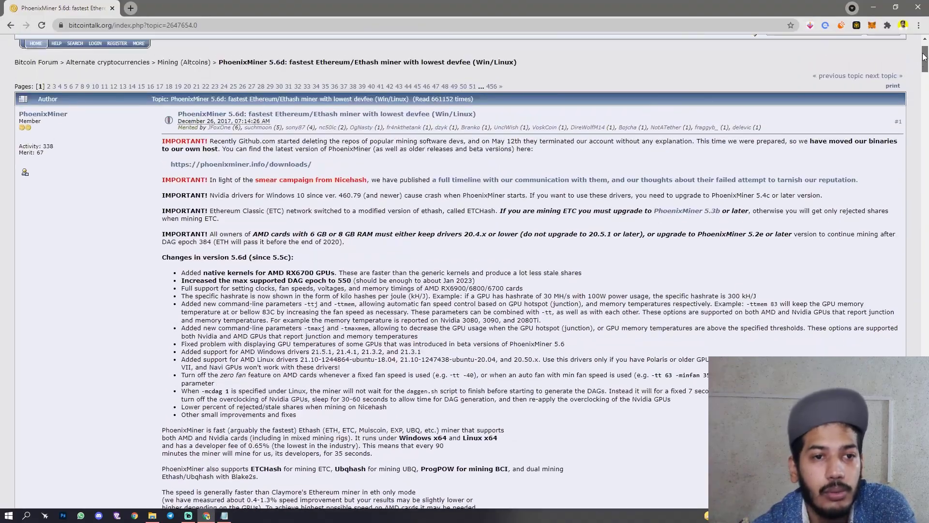
{"action": "mouse_move", "coordinate": [919, 87]}
{"action": "left_mouse_down"}
{"action": "mouse_move", "coordinate": [922, 53]}
{"action": "mouse_move", "coordinate": [924, 74]}
{"action": "left_mouse_up"}
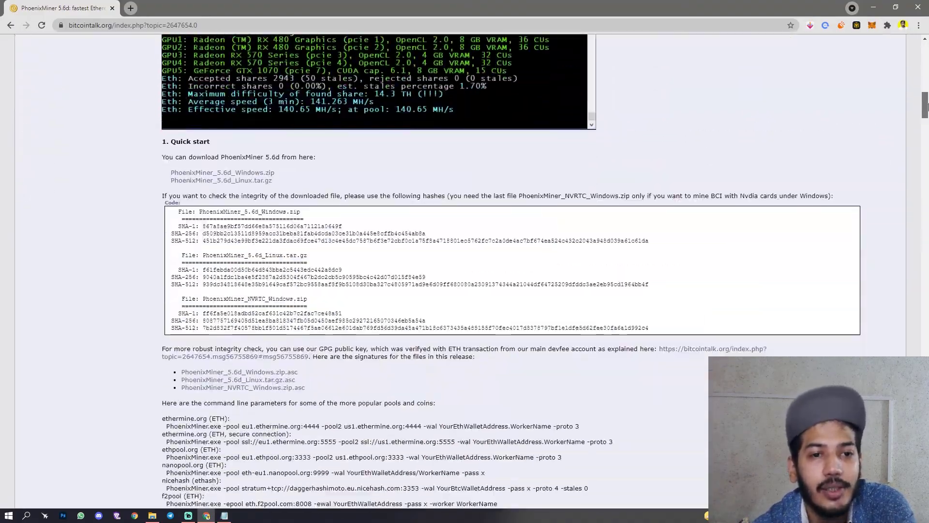
{"action": "left_click_drag", "start_coordinate": [927, 106], "coordinate": [927, 185]}
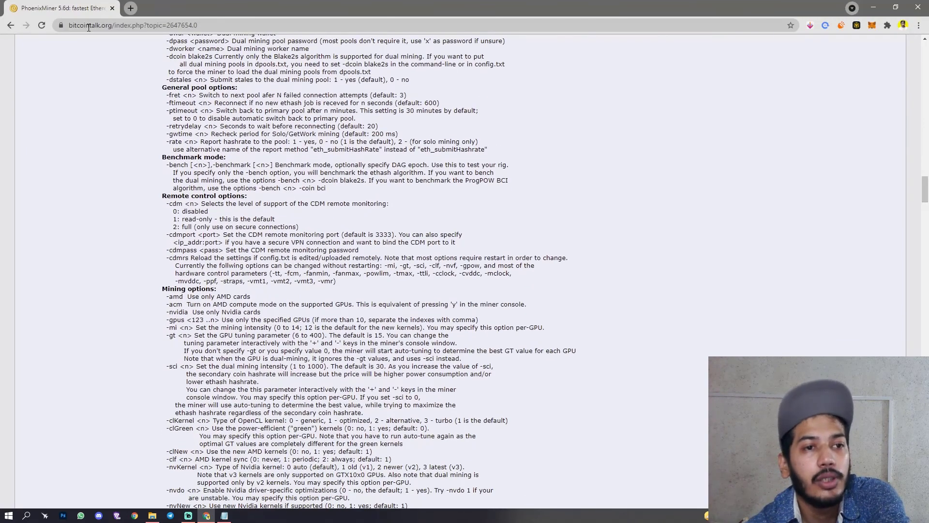